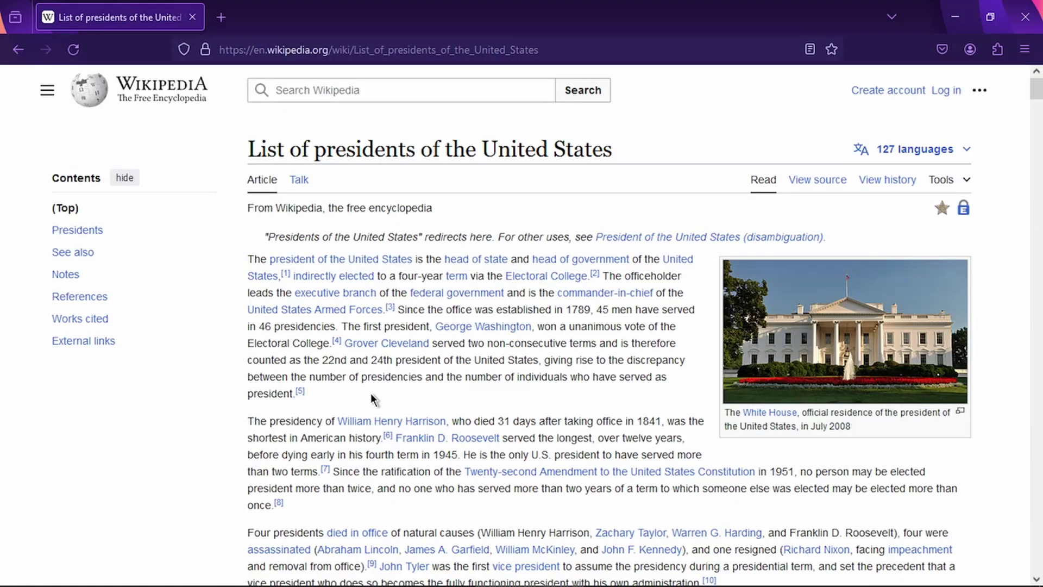
Select the Wikipedia Presidents table from its heading and header row down through president 25.
scroll(205, 416, down, 5)
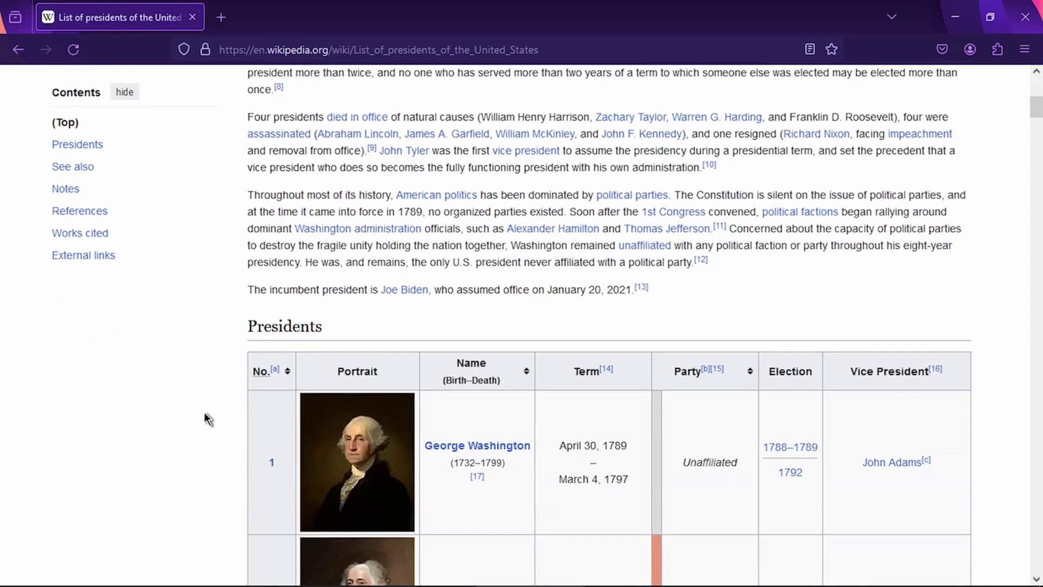
scroll(204, 414, down, 3)
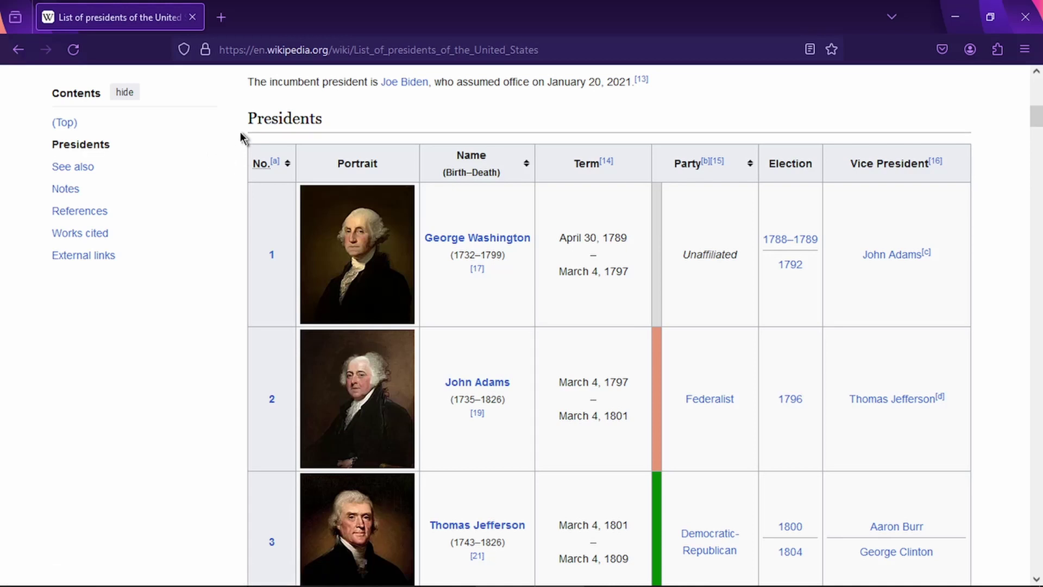
mouse_move(240, 132)
mouse_down()
mouse_move(268, 151)
mouse_move(401, 170)
mouse_move(232, 139)
mouse_up()
drag(249, 128, 964, 530)
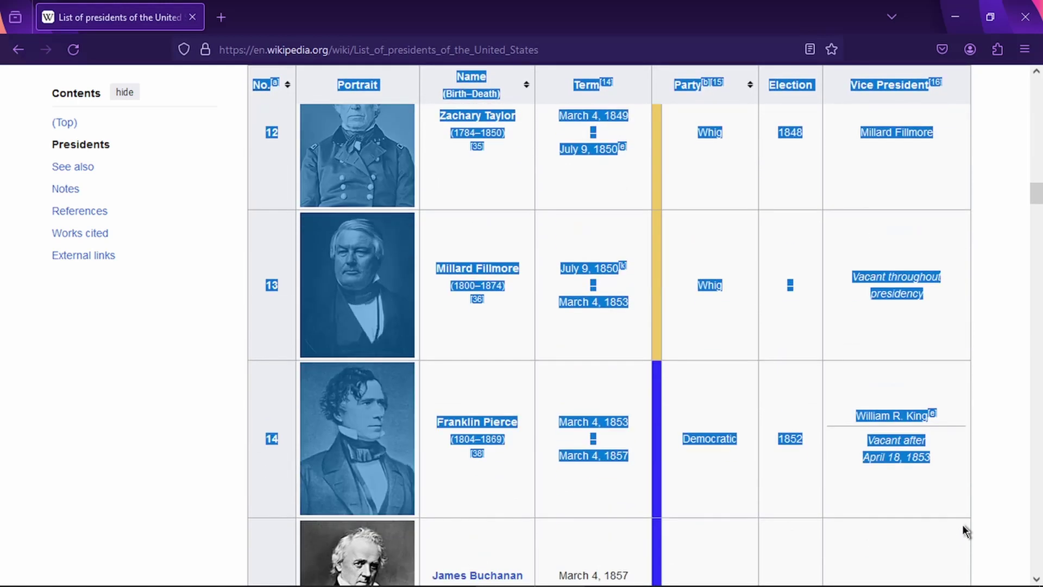
scroll(964, 529, down, 15)
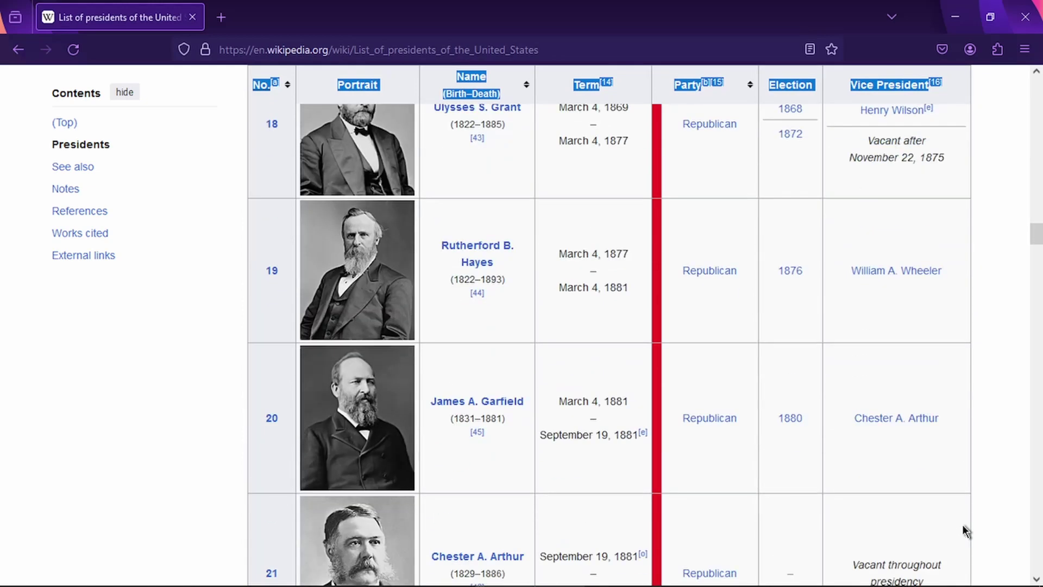
scroll(963, 524, down, 10)
shift+click(964, 513)
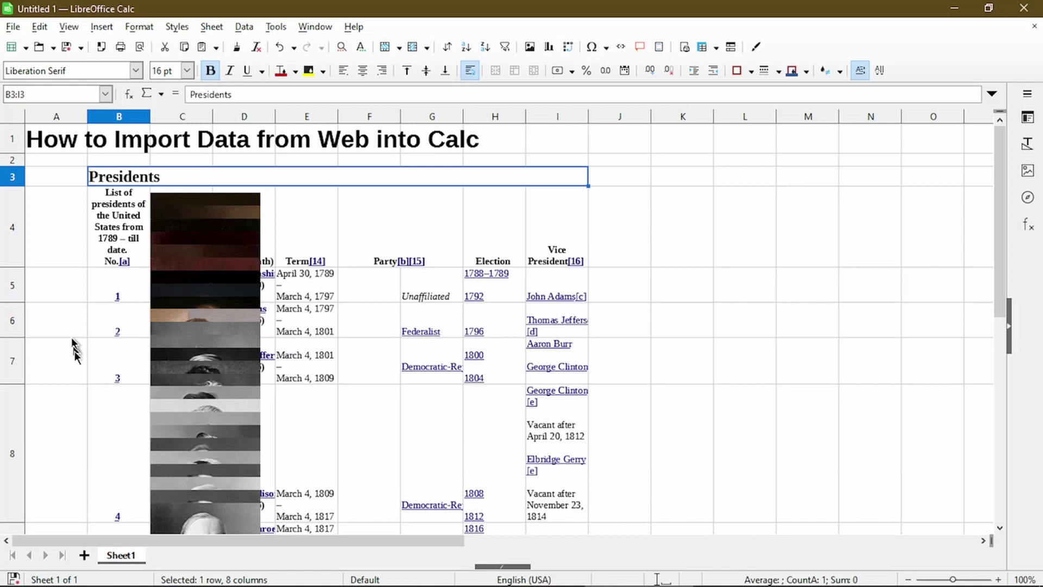
Add Sheet2, start Sheet > External Links at cell B2, and copy the Wikipedia page URL.
click(84, 555)
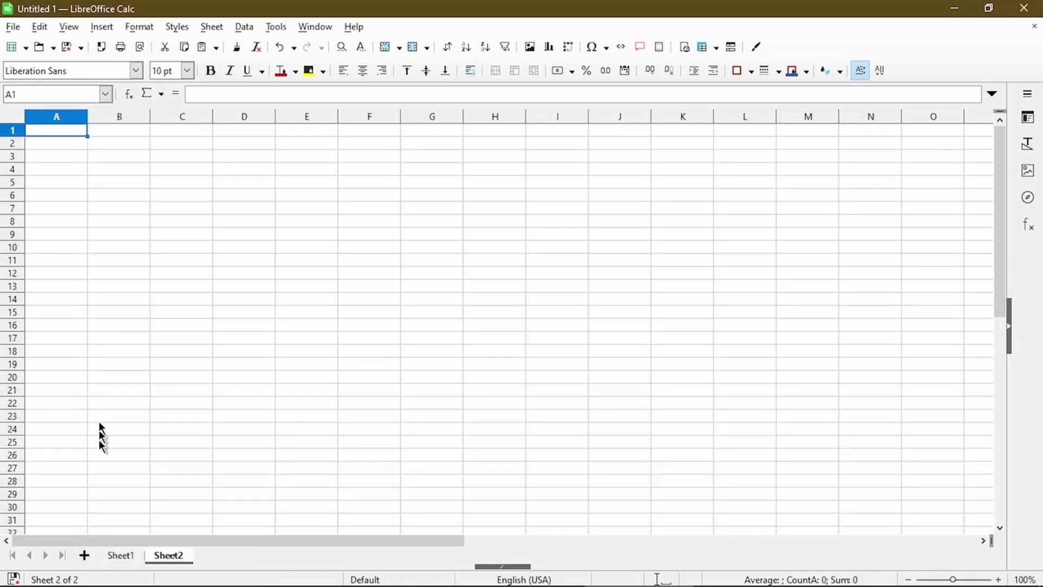
click(109, 148)
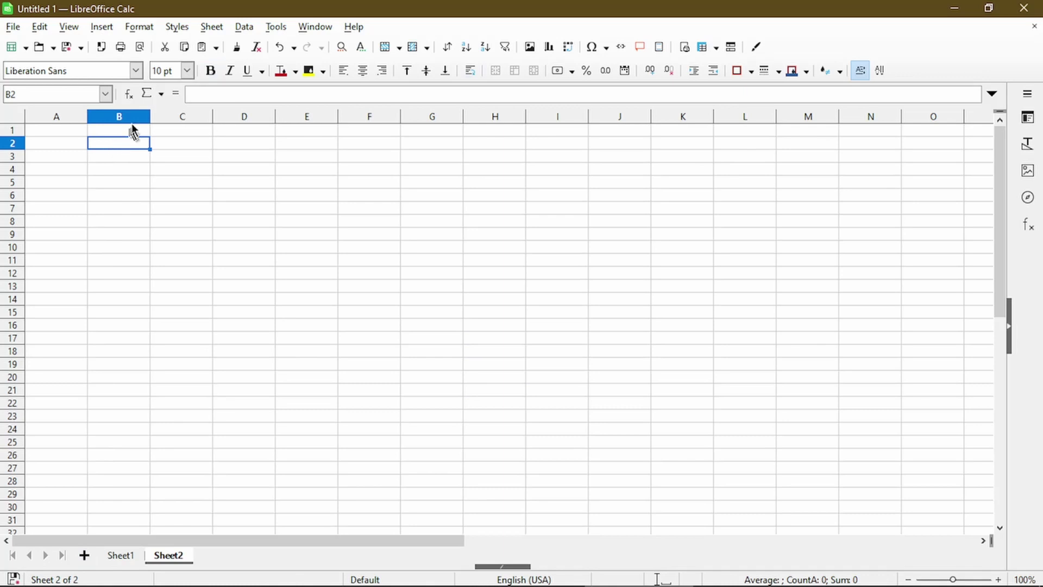
click(211, 27)
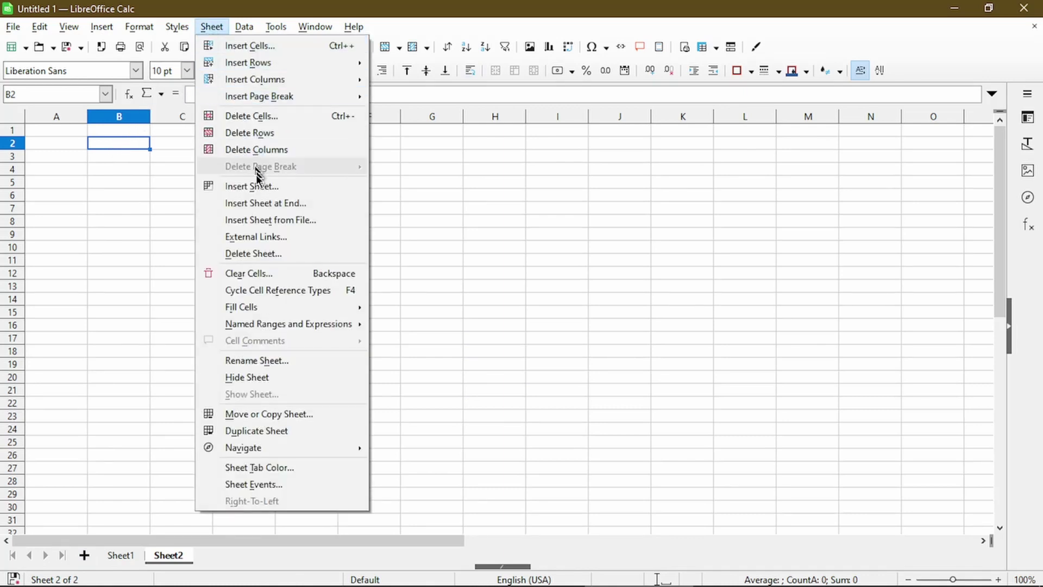
click(268, 243)
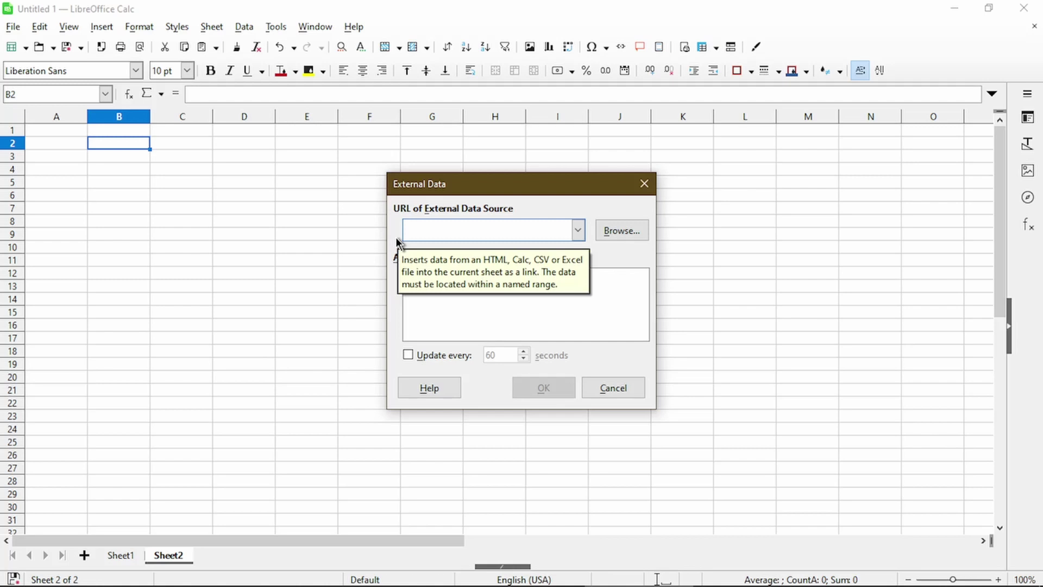
key(alt+Tab)
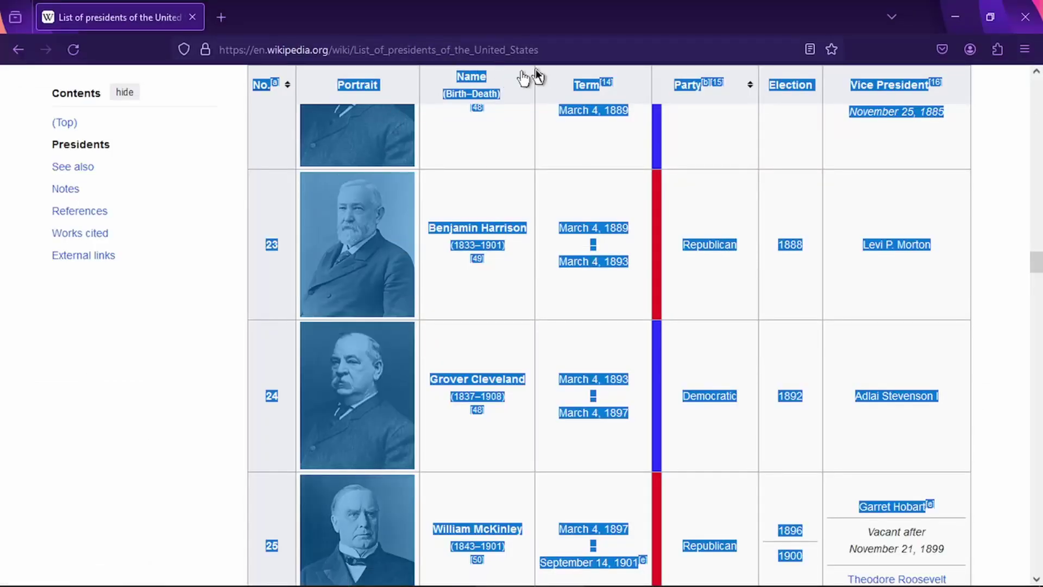
click(563, 59)
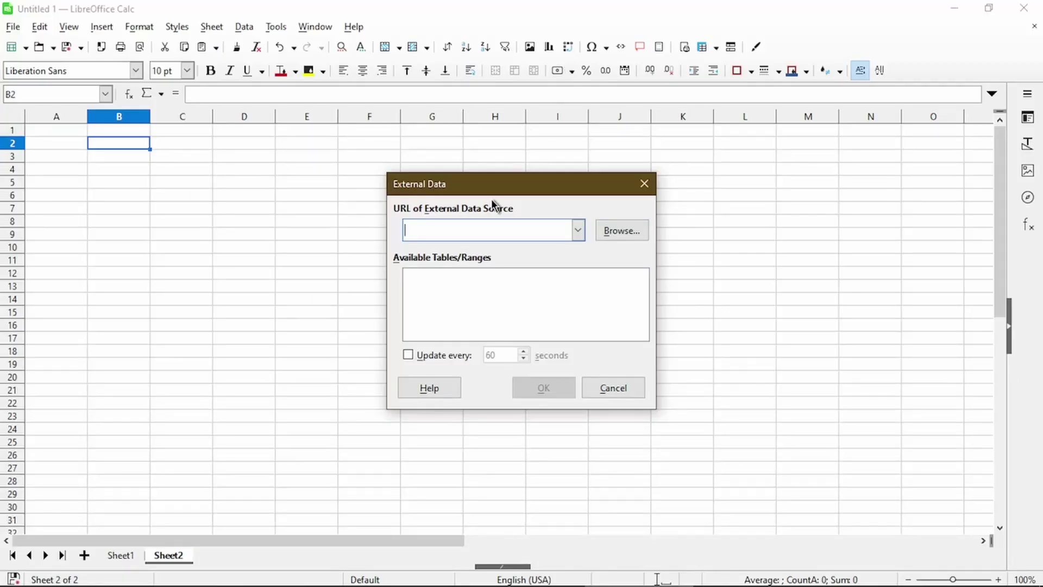
Paste the Wikipedia URL as the source and confirm import with Detect special numbers ticked.
key(ctrl+v)
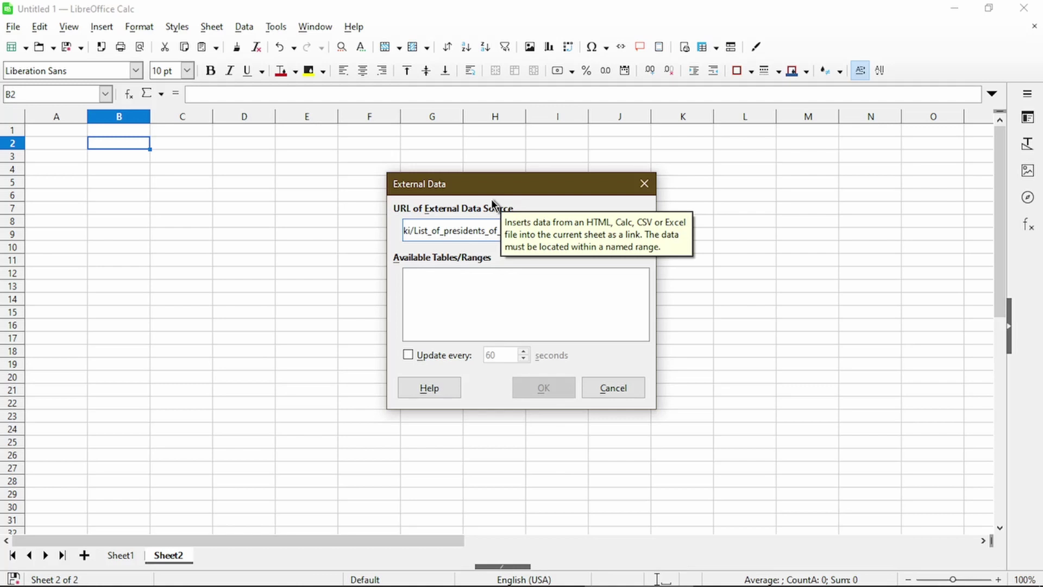
key(Return)
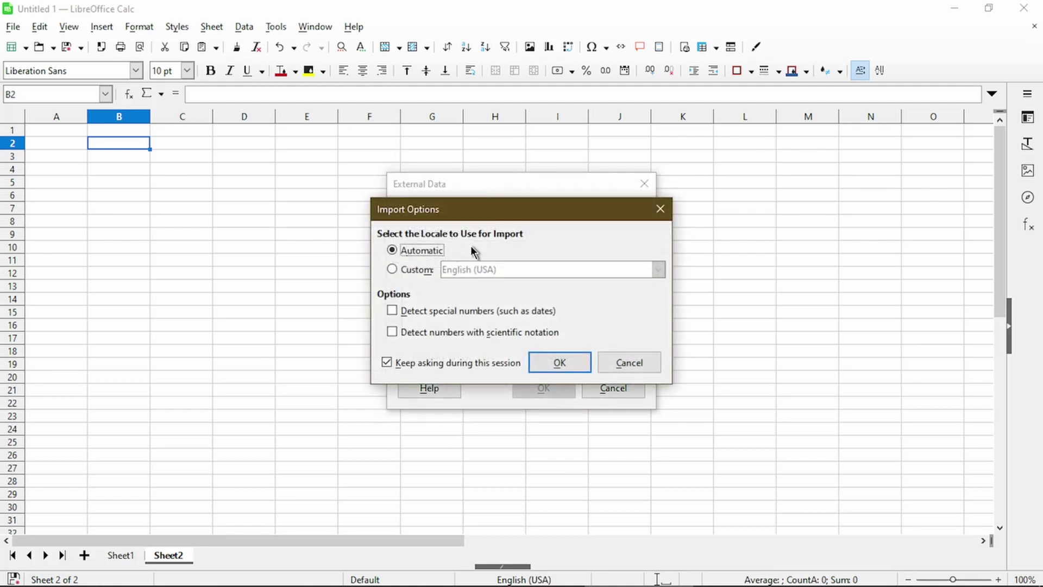
click(460, 311)
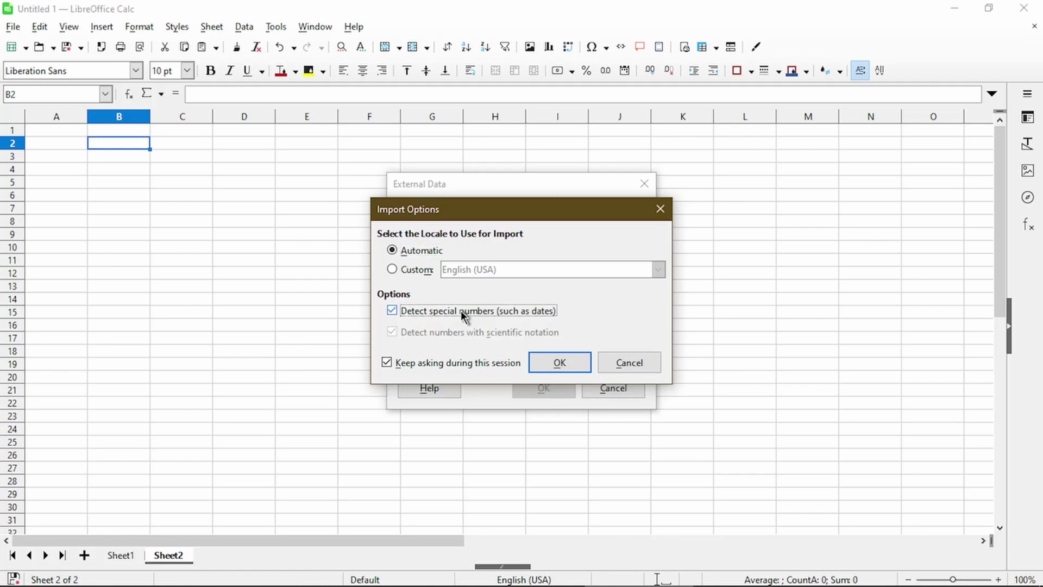
click(533, 369)
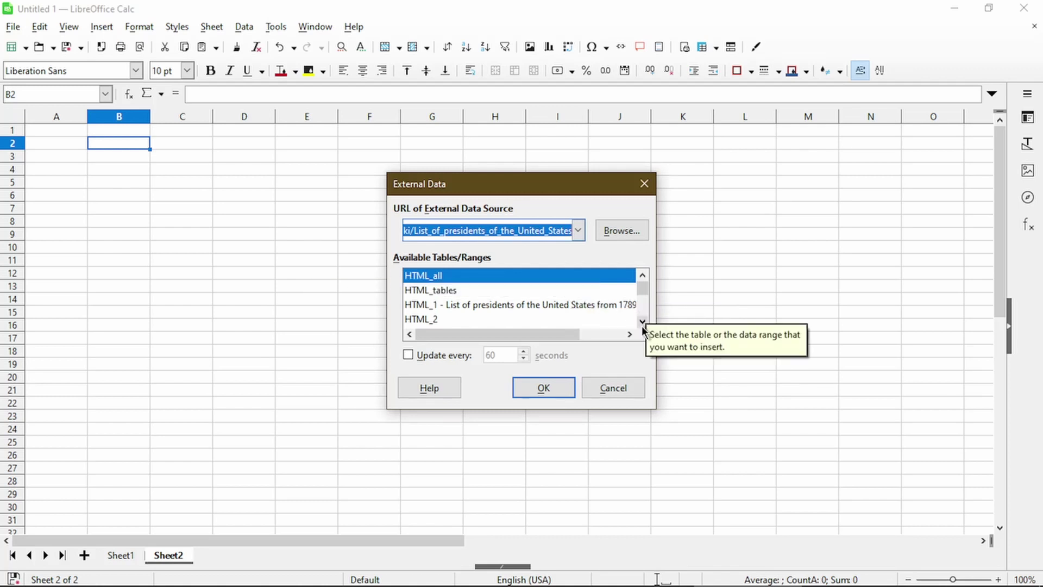
Scroll the Available Tables/Ranges list and choose HTML_1, the presidents list table.
click(643, 325)
click(642, 325)
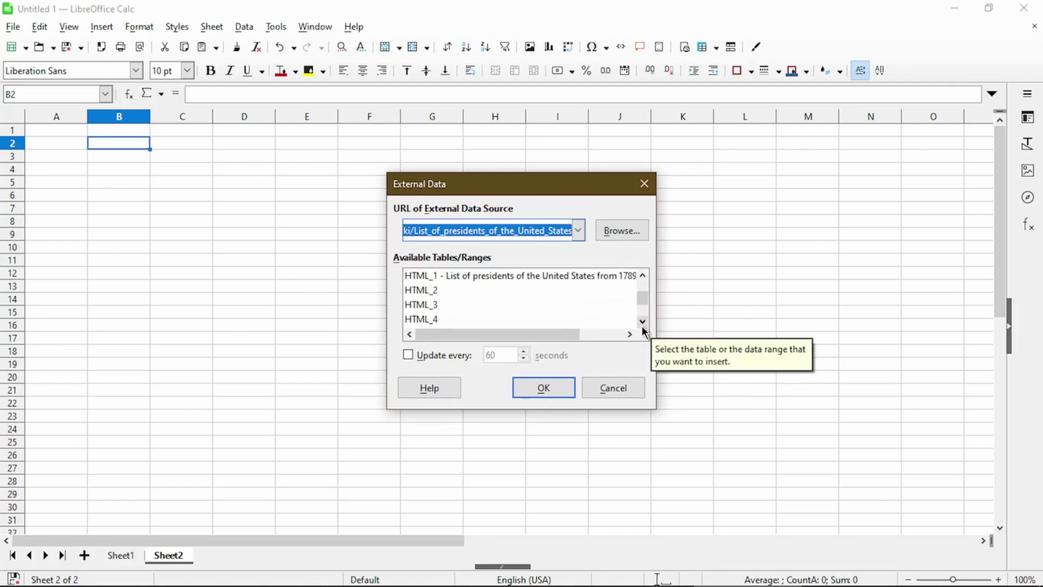
click(642, 324)
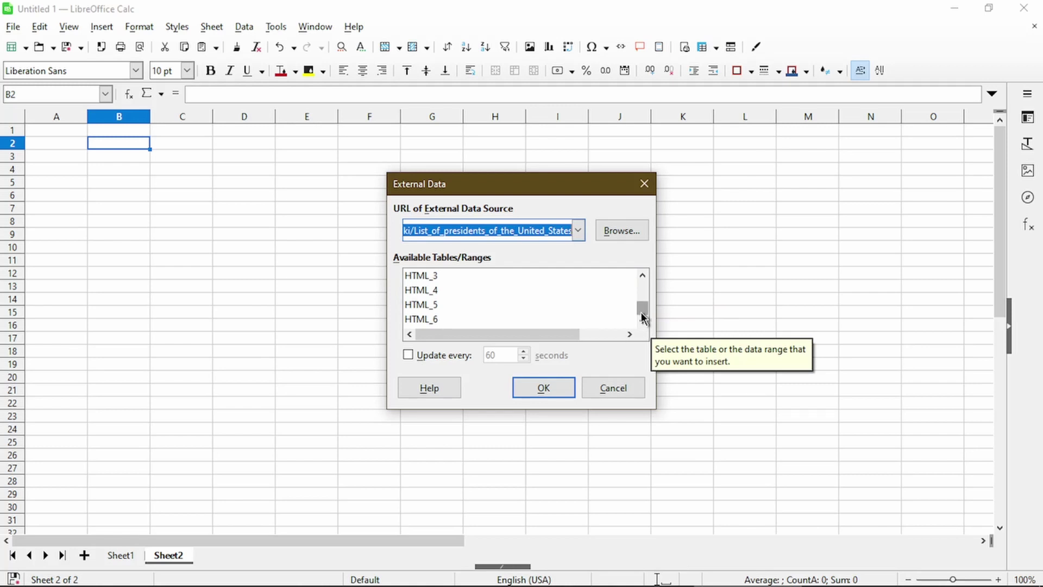
drag(641, 312, 642, 292)
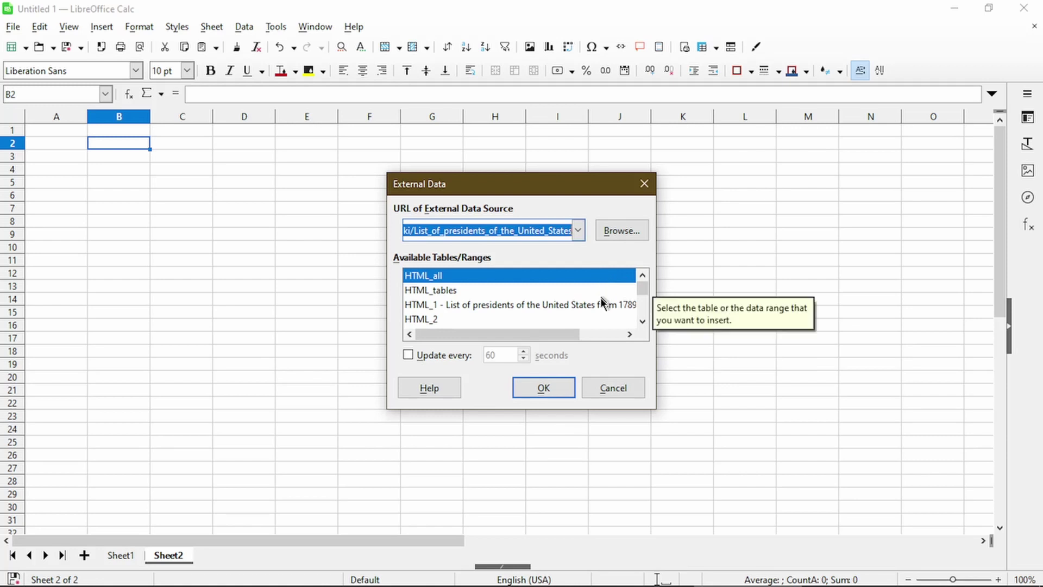
click(643, 321)
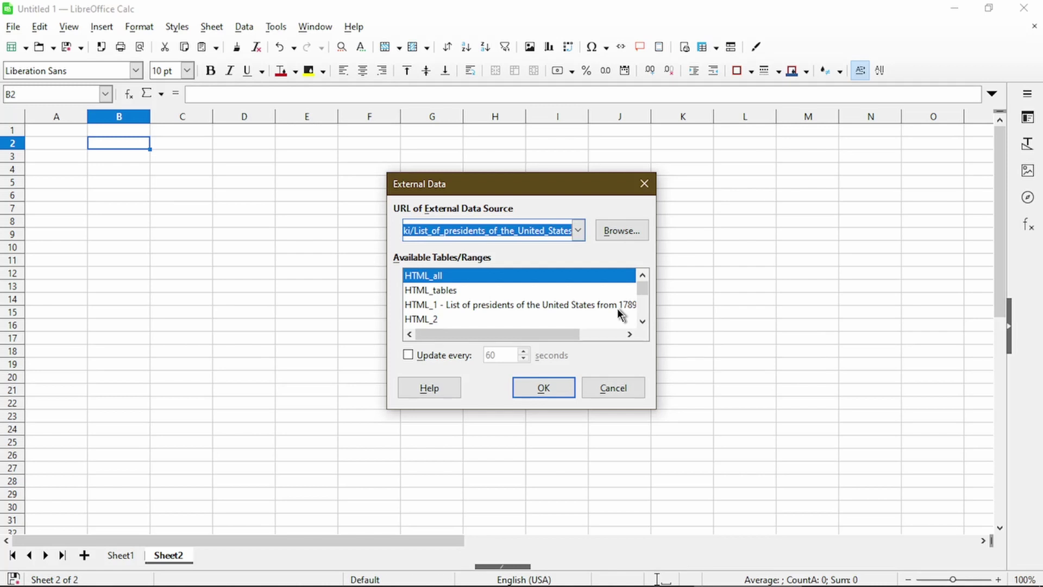
click(455, 307)
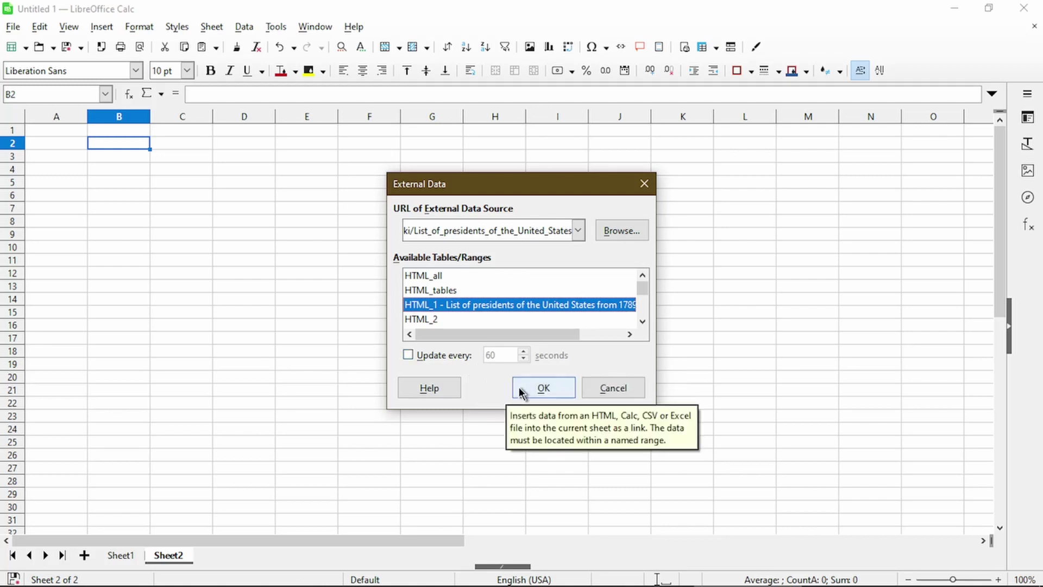
Import HTML_1 into Sheet2 at B2 and widen Name column D to fit full names.
click(519, 387)
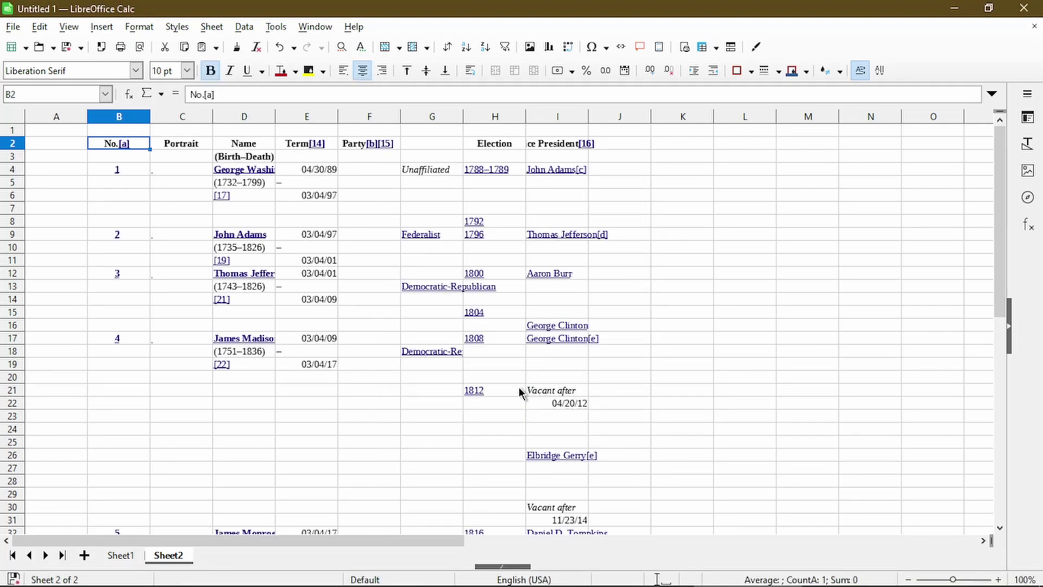
click(685, 389)
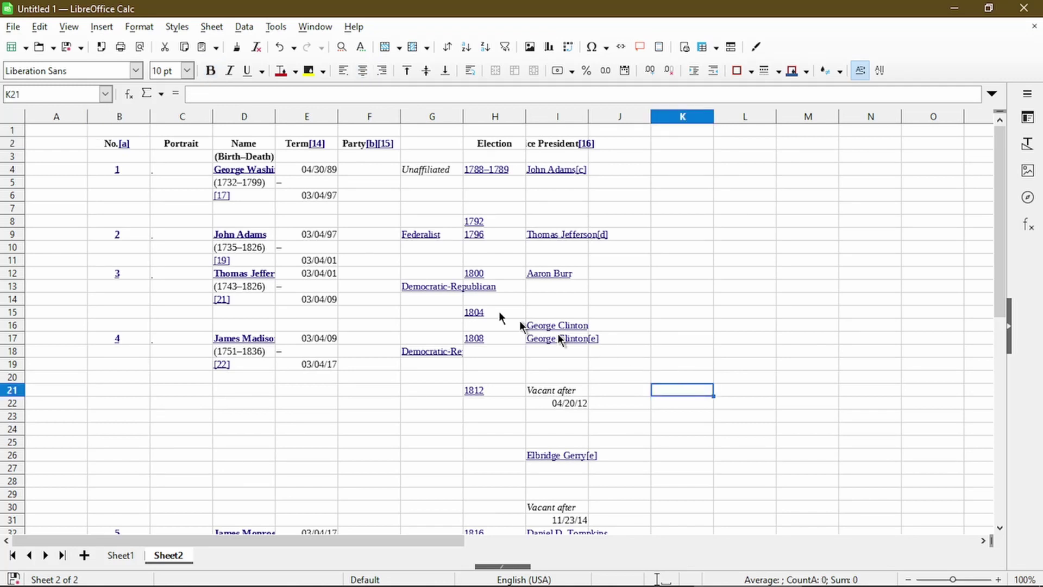
click(272, 120)
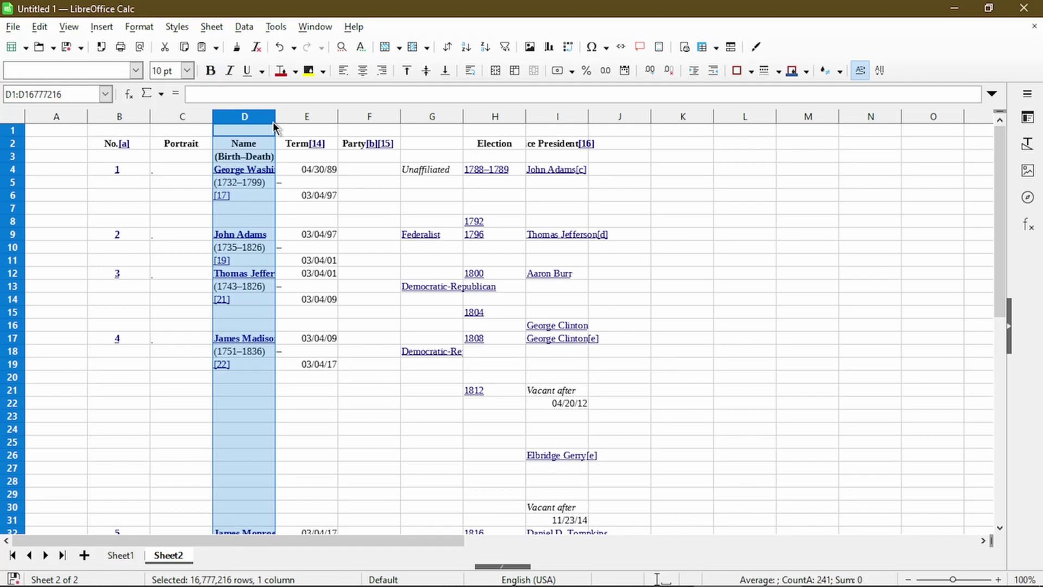
drag(274, 122, 366, 122)
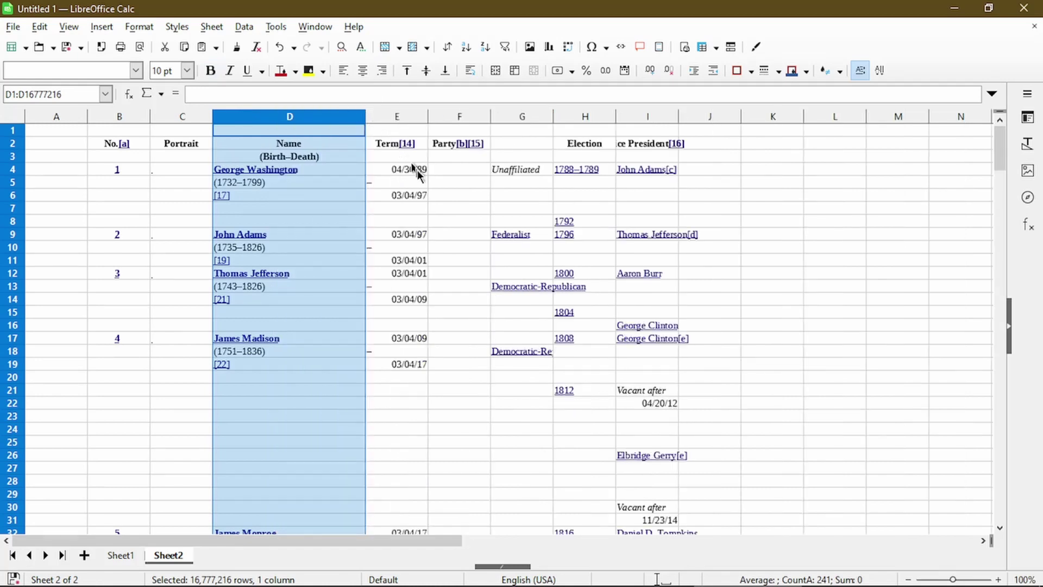
click(491, 429)
Page down through the imported list to the most recent presidents, through president 46.
key(Page_Down)
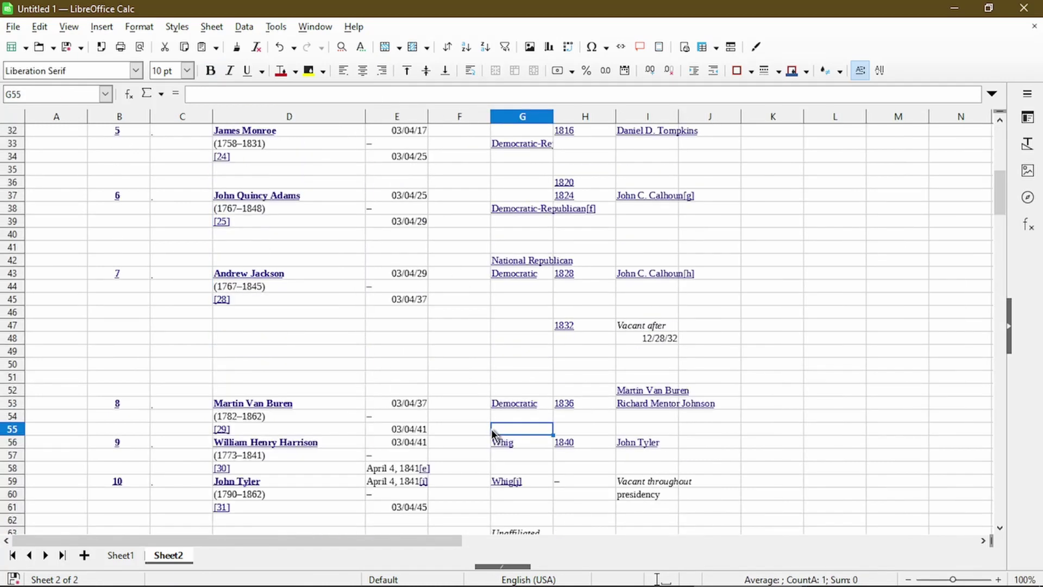
key(Page_Down)
key(Page_Down)
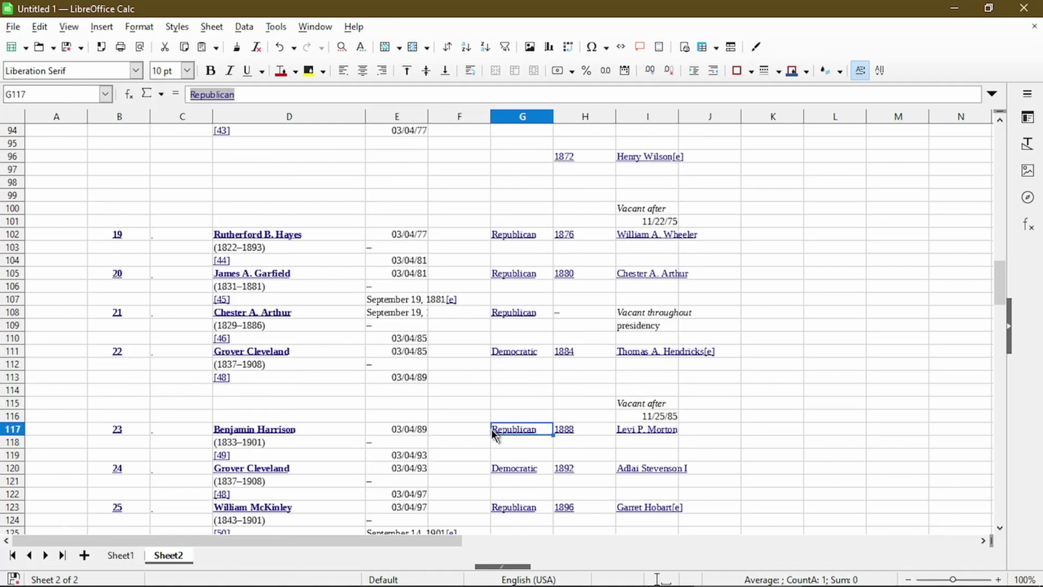
key(Page_Down)
key(Page_Down)
key(Page_Down)
key(Page_Down)
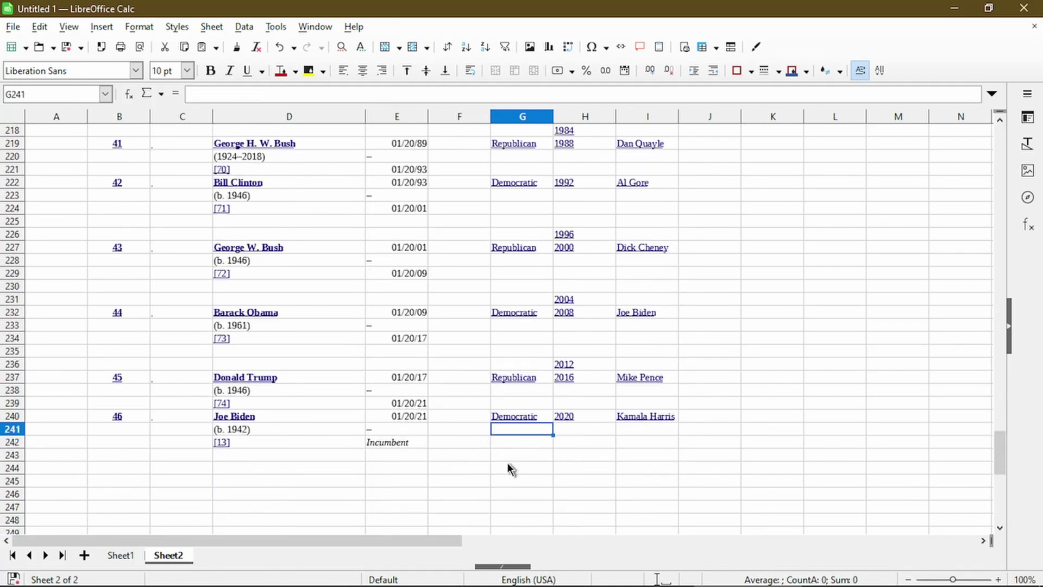
click(710, 442)
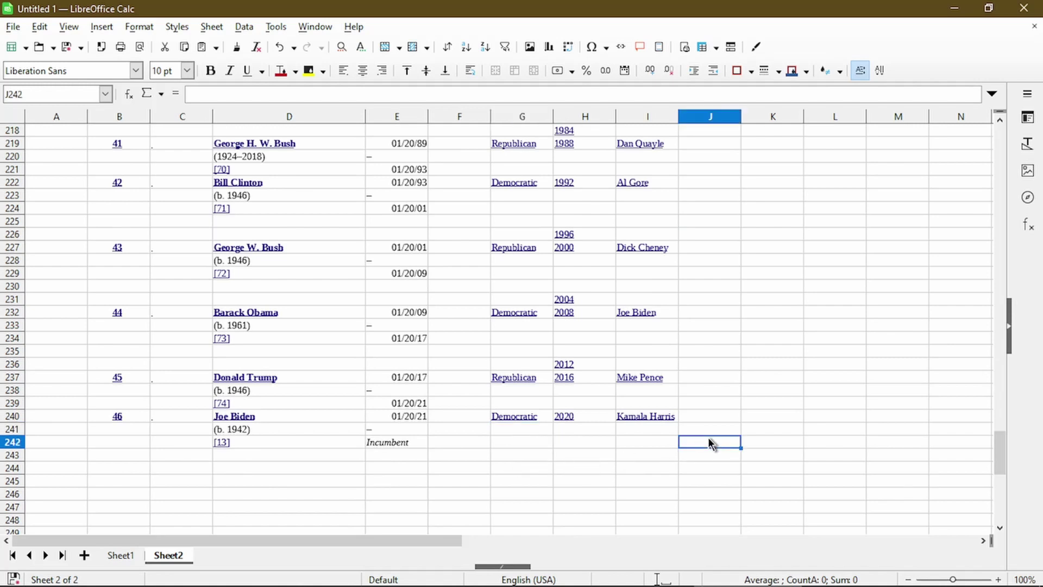
key(ctrl+Up)
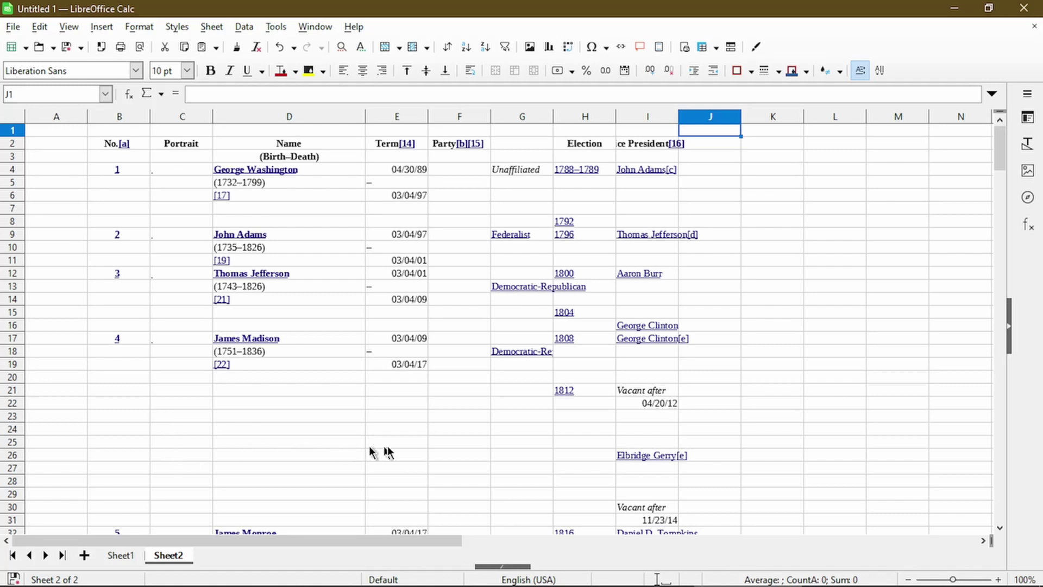
Return to Sheet1 showing the pasted table under 'How to Import Data from Web into Calc'.
click(120, 555)
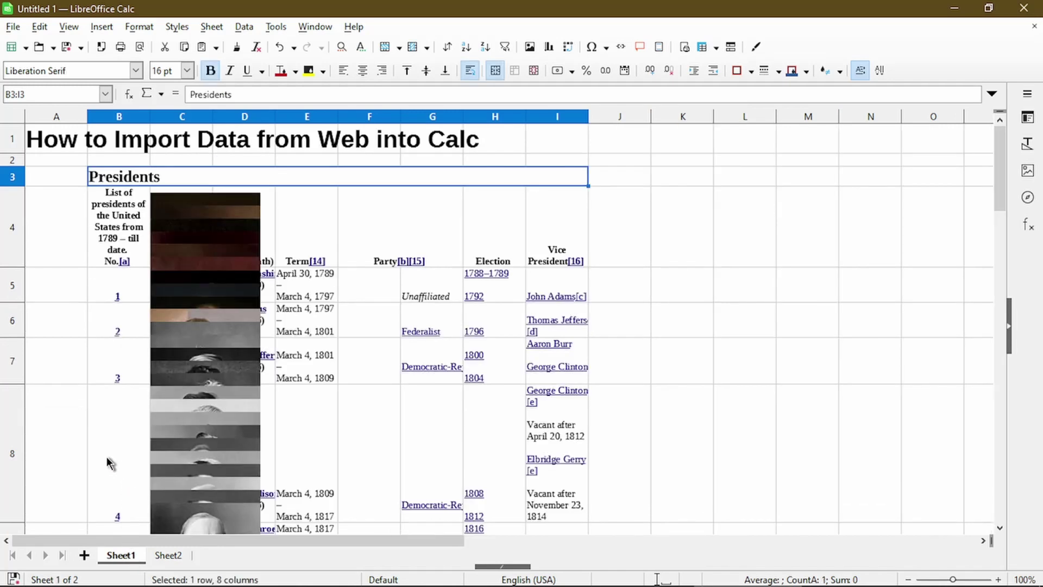